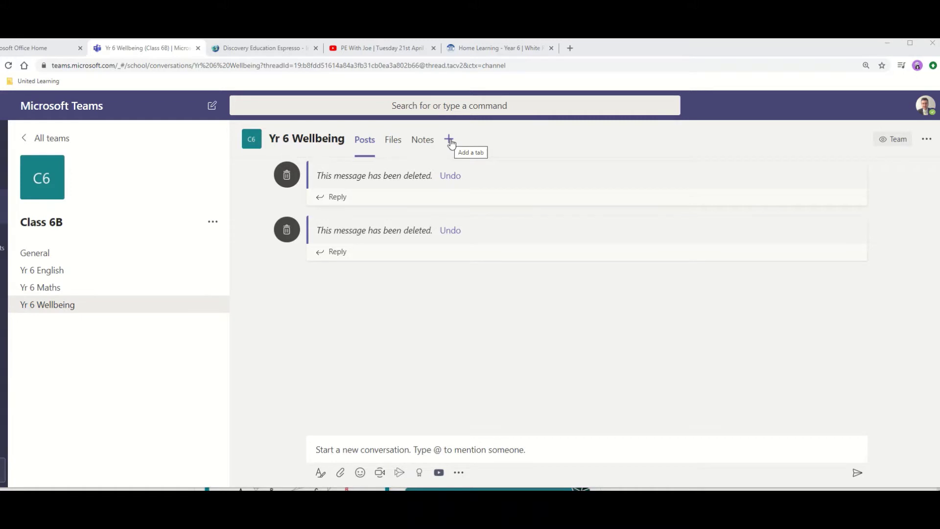
# Start a YouTube tab for the Yr 6 Wellbeing channel and copy the share link of the PE With Joe | Tuesday 21st April video
pyautogui.click(451, 144)
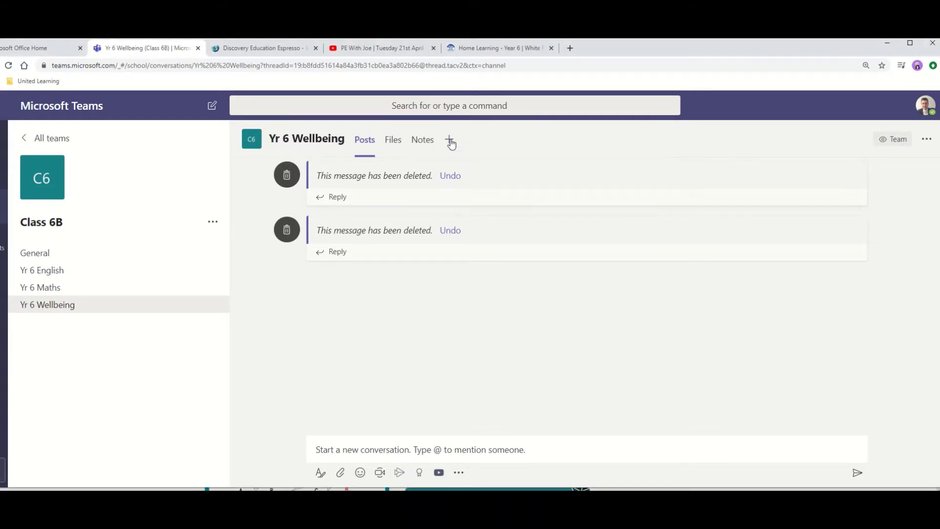
pyautogui.click(451, 142)
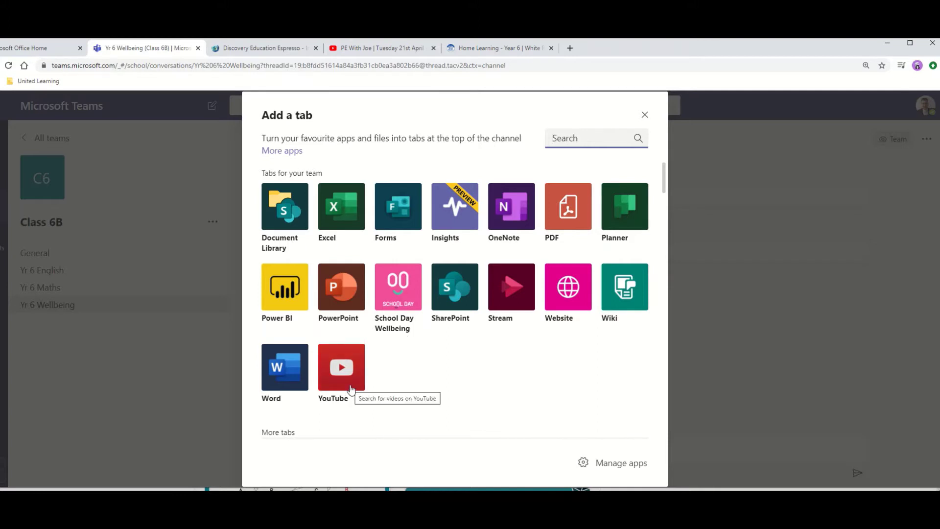
pyautogui.press('Escape')
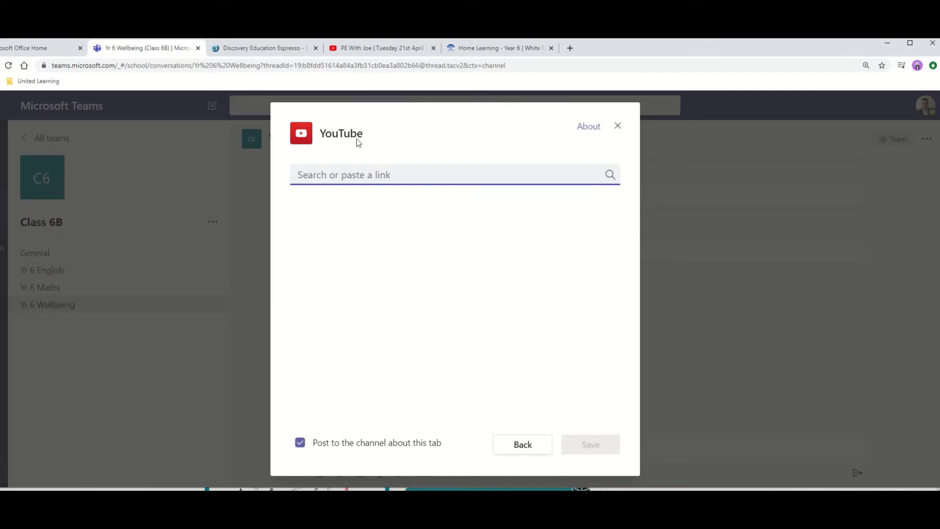
pyautogui.click(361, 48)
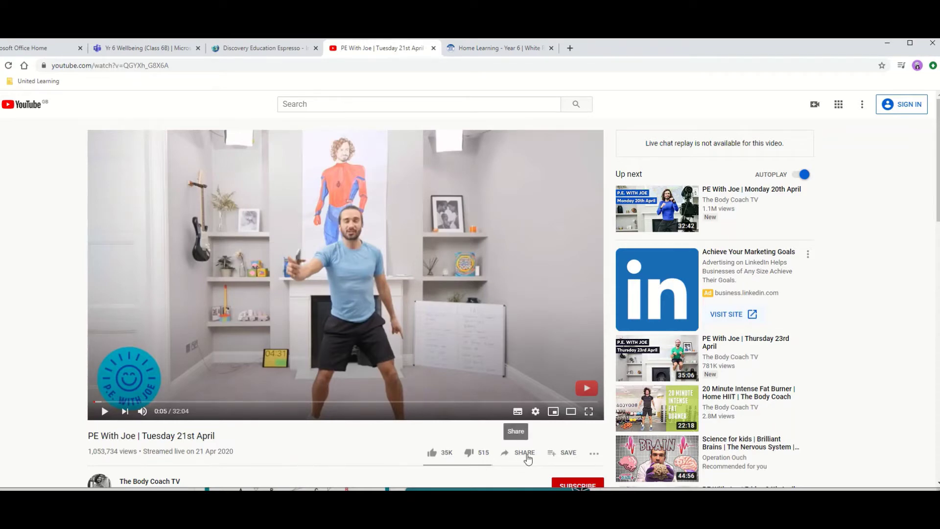
pyautogui.click(526, 453)
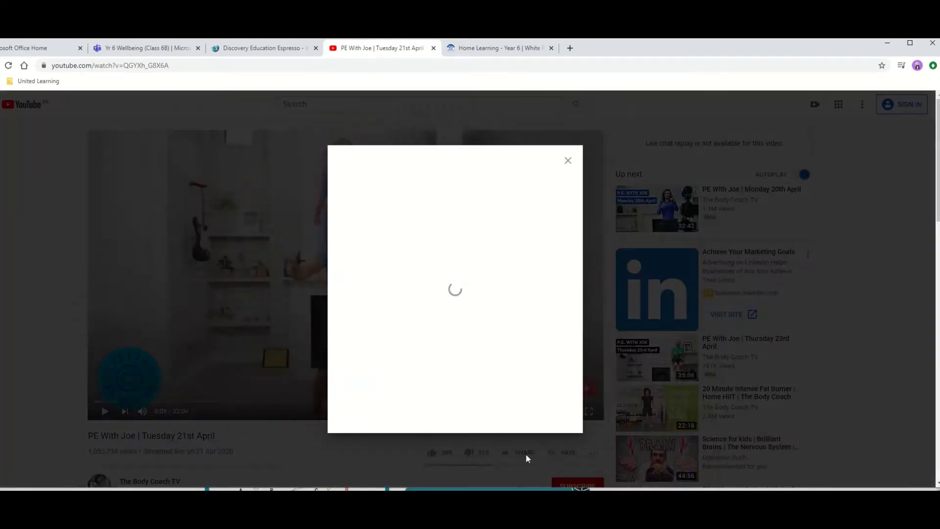
pyautogui.click(548, 310)
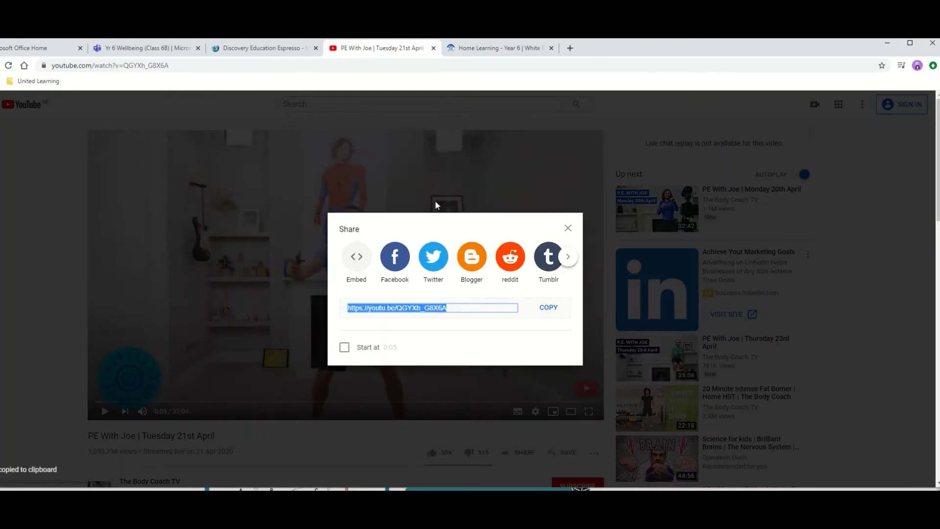
pyautogui.click(135, 52)
pyautogui.click(313, 176)
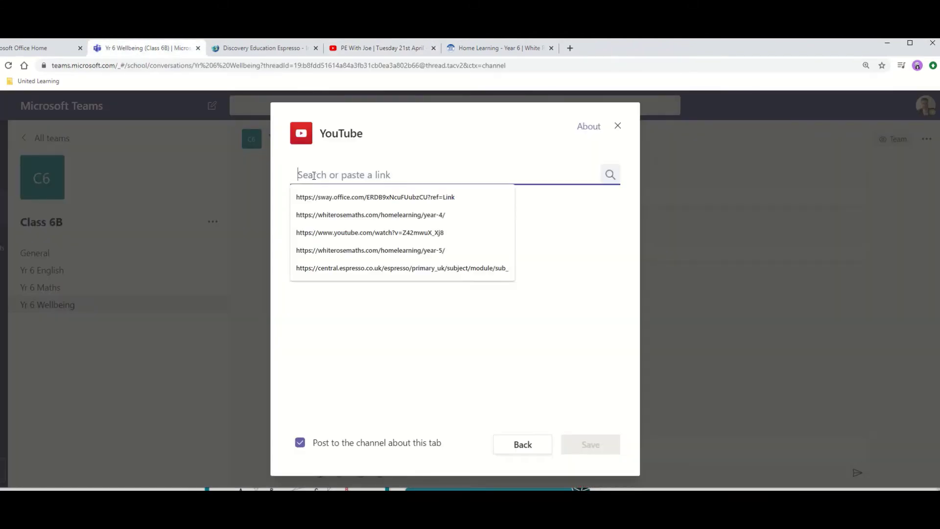
pyautogui.hotkey('ctrl', 'v')
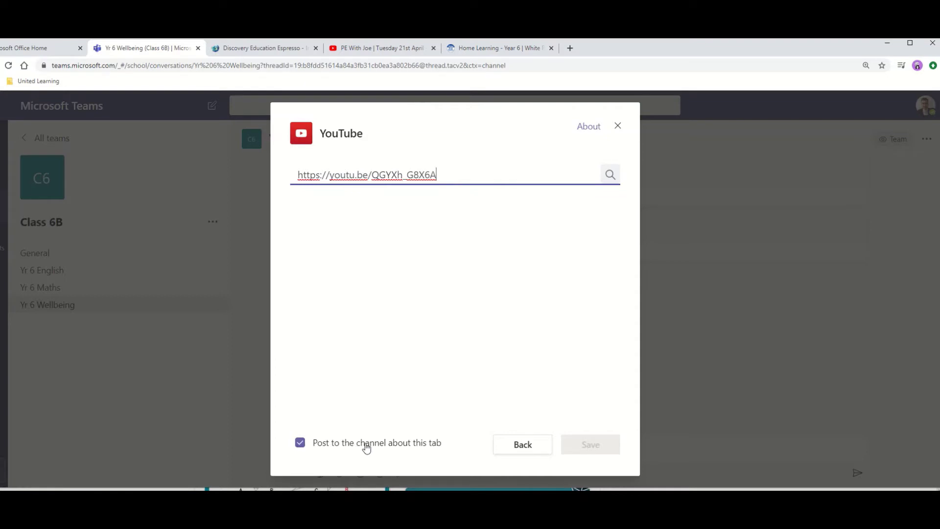
pyautogui.click(610, 175)
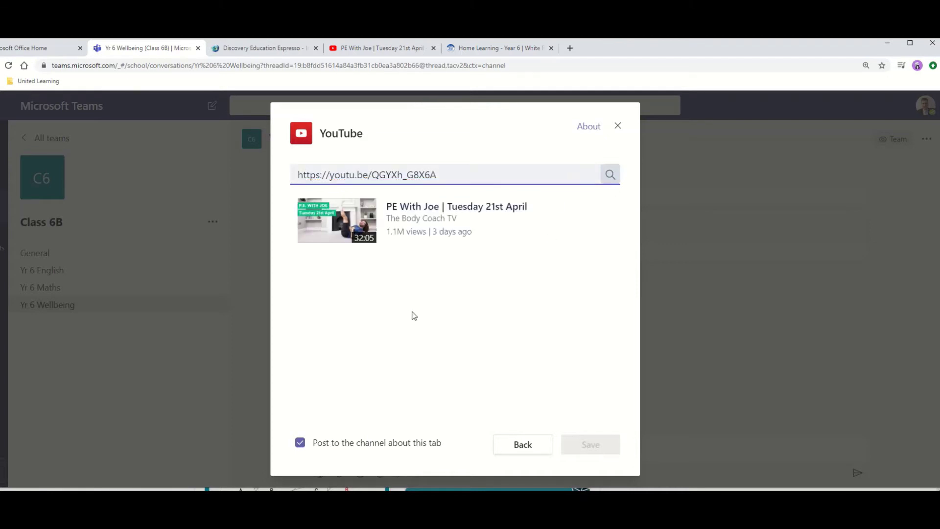
pyautogui.click(329, 232)
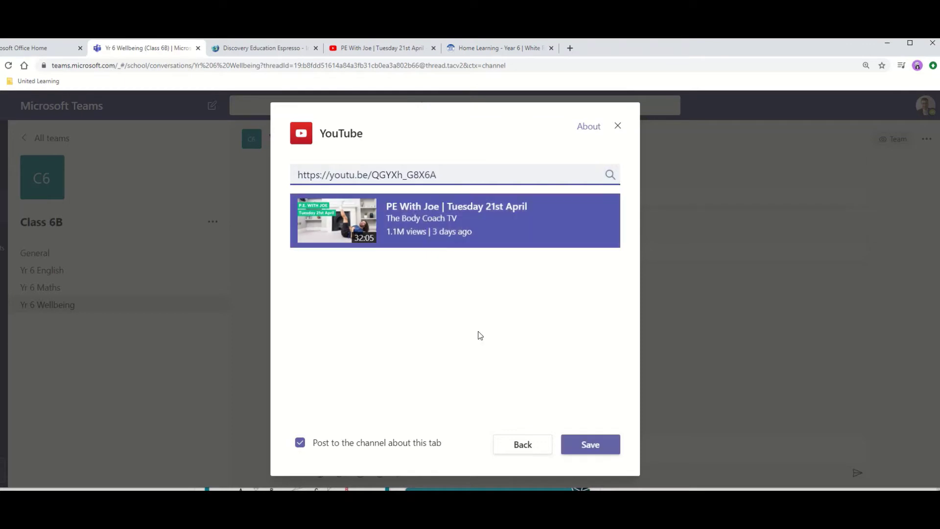
pyautogui.click(584, 450)
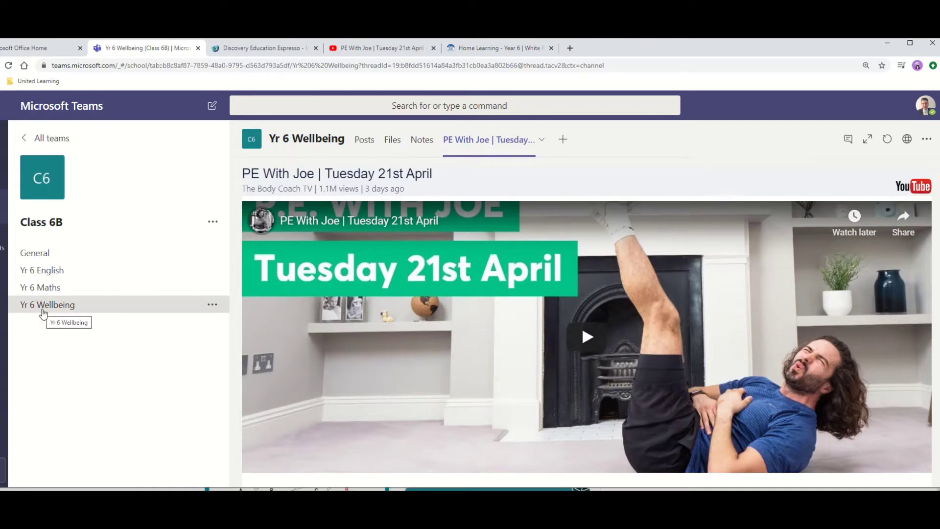
# Check the new PE With Joe tab by switching to Notes and back, and briefly playing the embedded video
pyautogui.click(421, 141)
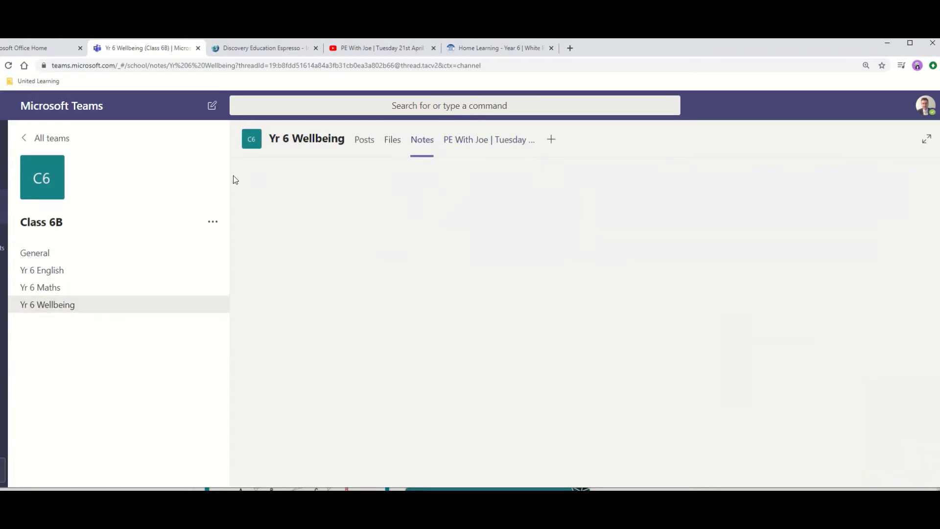
pyautogui.click(486, 140)
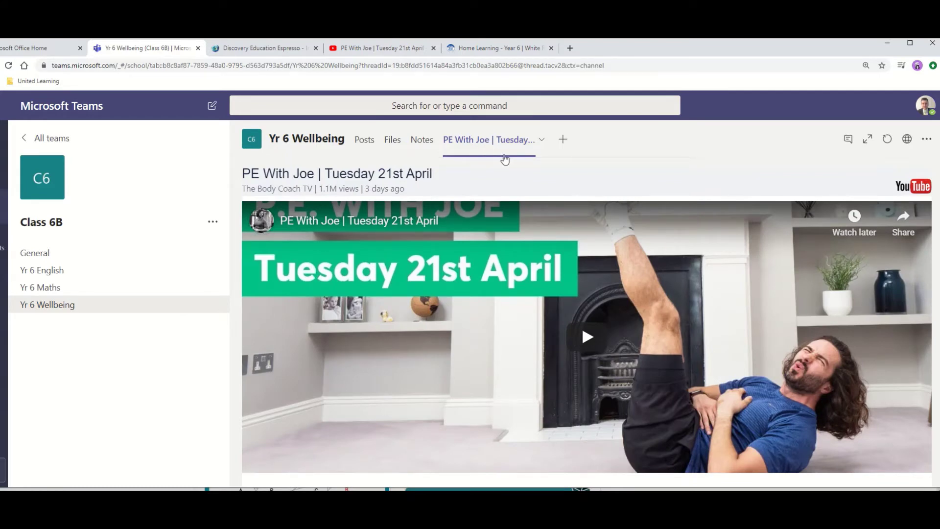
pyautogui.click(591, 343)
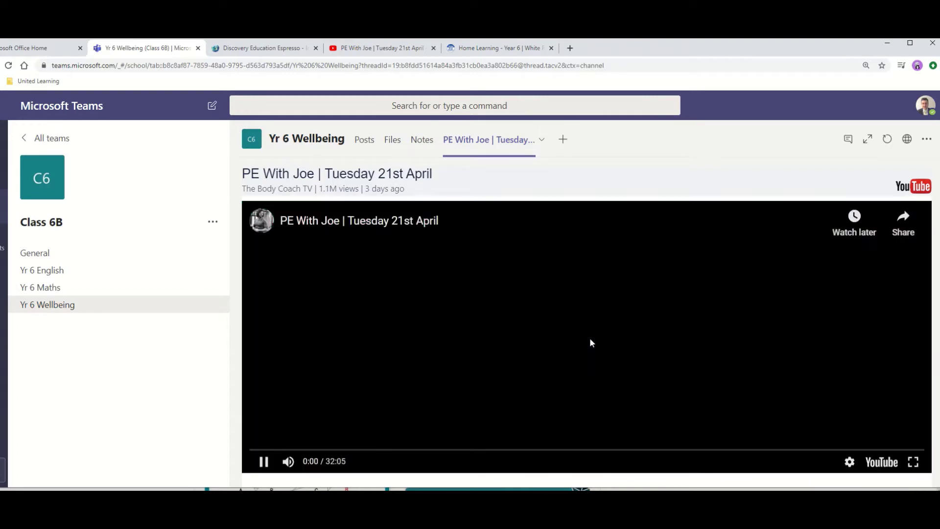
pyautogui.click(264, 463)
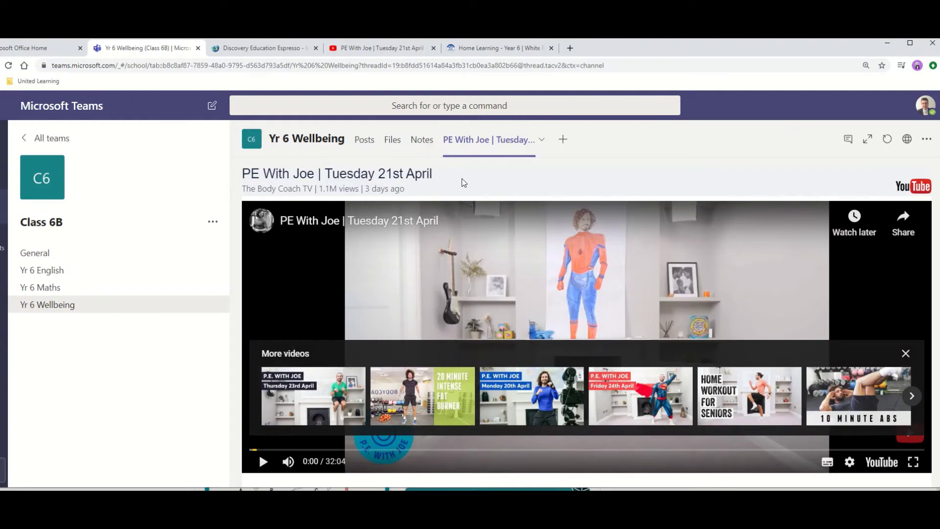
# Open the Yr 6 Maths channel and copy the web address of the White Rose Maths Home Learning – Year 6 page
pyautogui.click(53, 293)
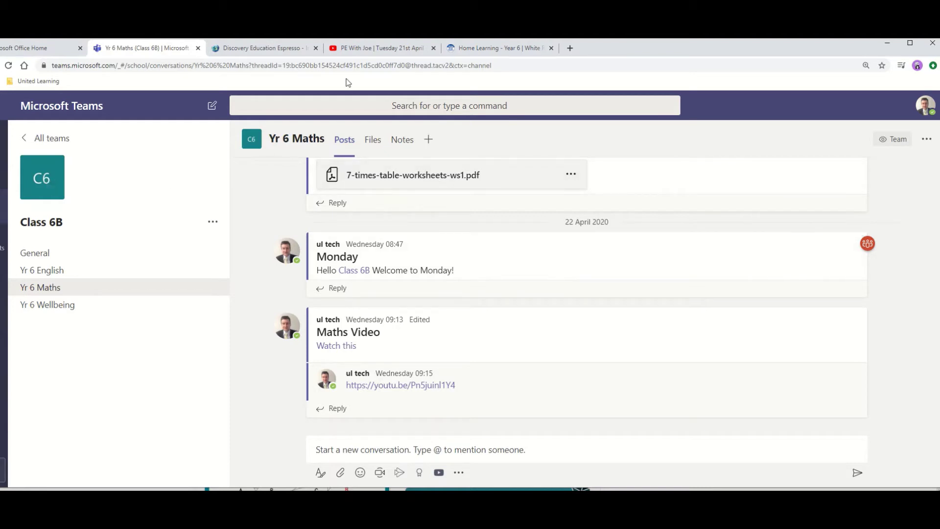
pyautogui.click(453, 51)
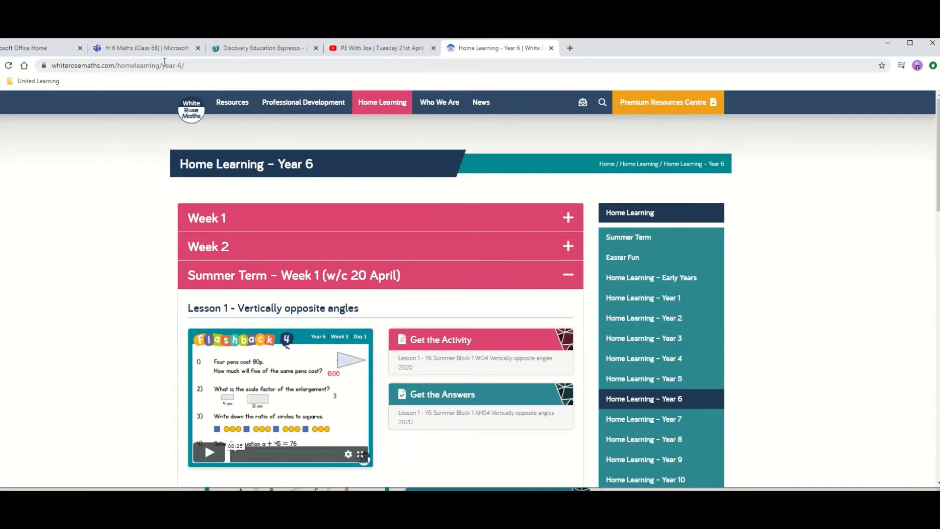
pyautogui.click(165, 65)
pyautogui.rightClick(165, 66)
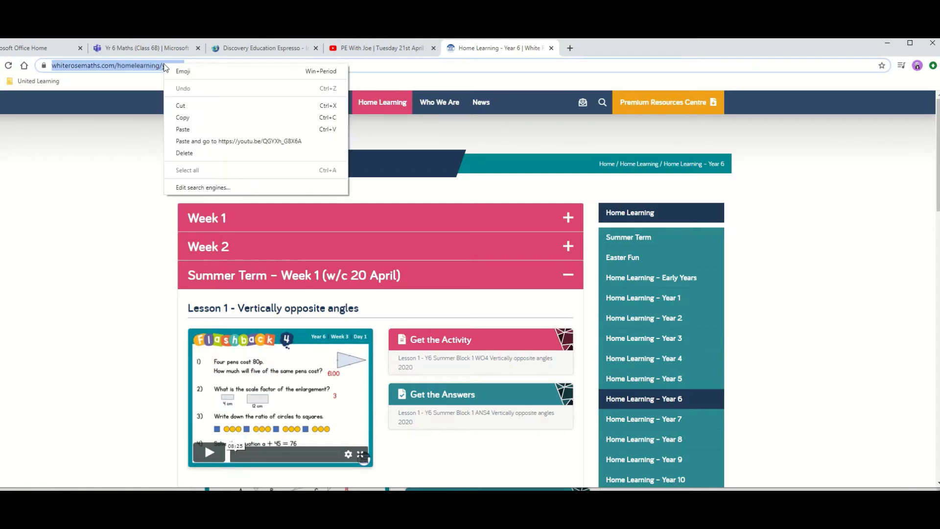
pyautogui.click(187, 120)
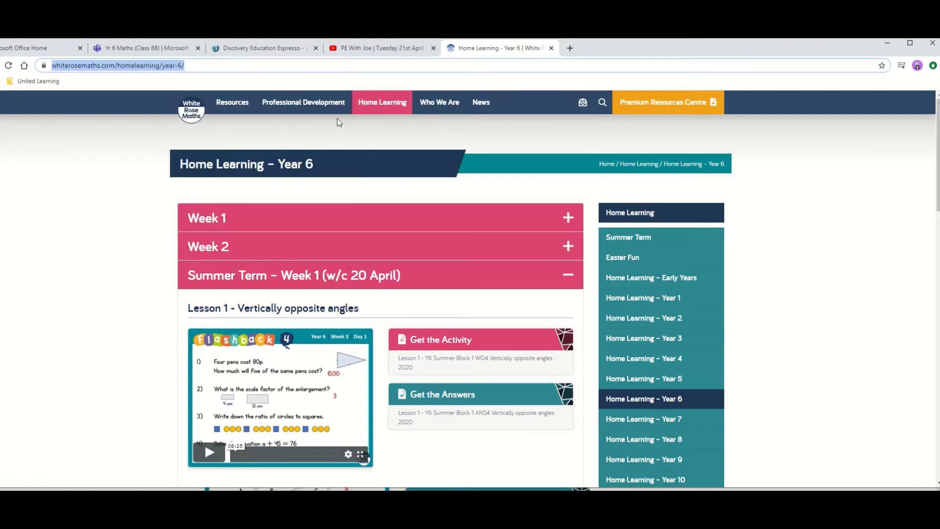
pyautogui.click(148, 48)
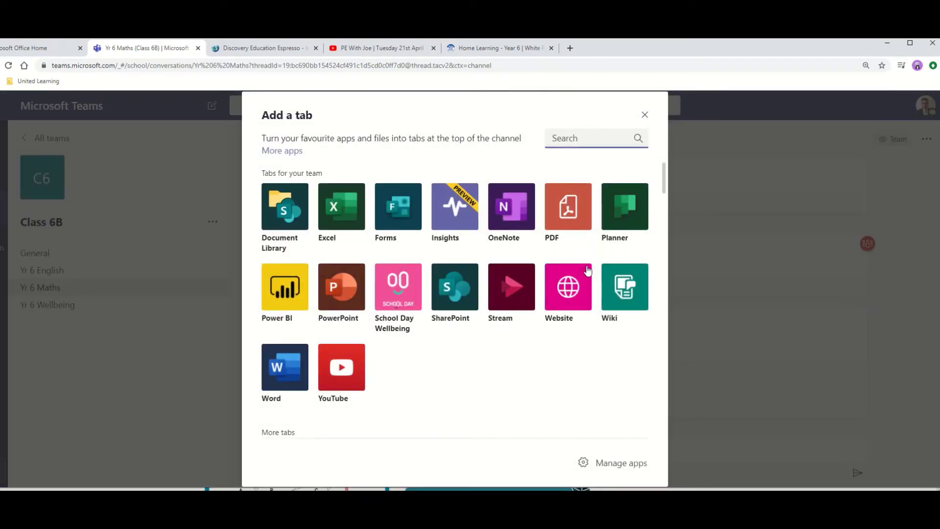
pyautogui.click(573, 292)
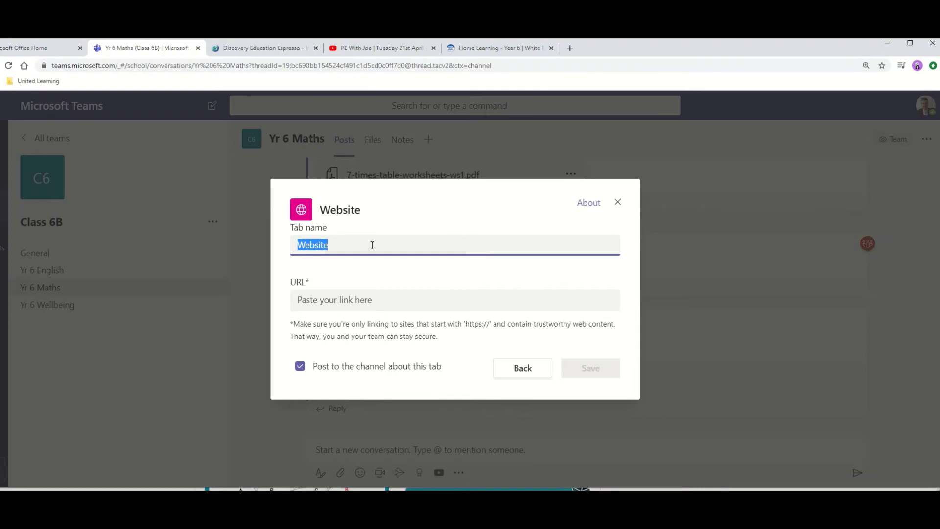
pyautogui.write('White Rose maths')
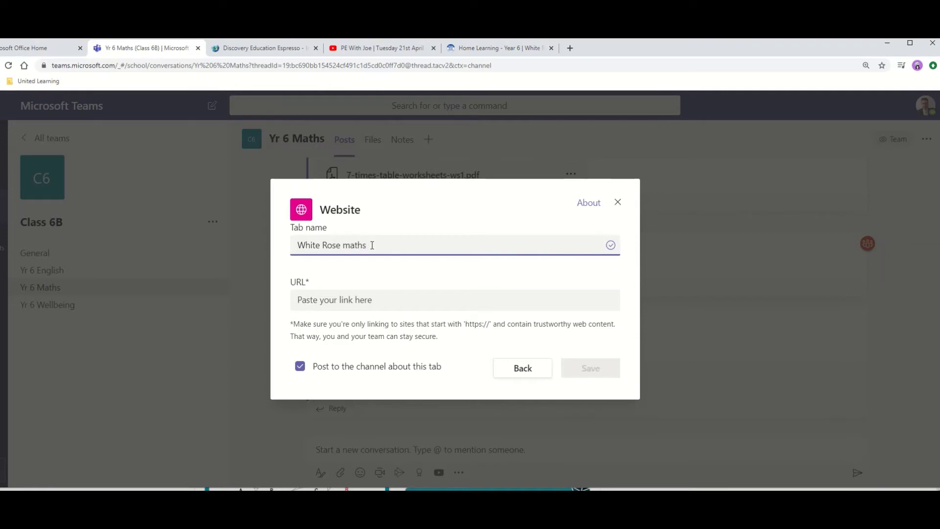
pyautogui.press('BackSpace')
pyautogui.press('BackSpace')
pyautogui.press('BackSpace')
pyautogui.press('BackSpace')
pyautogui.press('BackSpace')
pyautogui.write('Maths')
pyautogui.click(365, 300)
pyautogui.hotkey('ctrl', 'v')
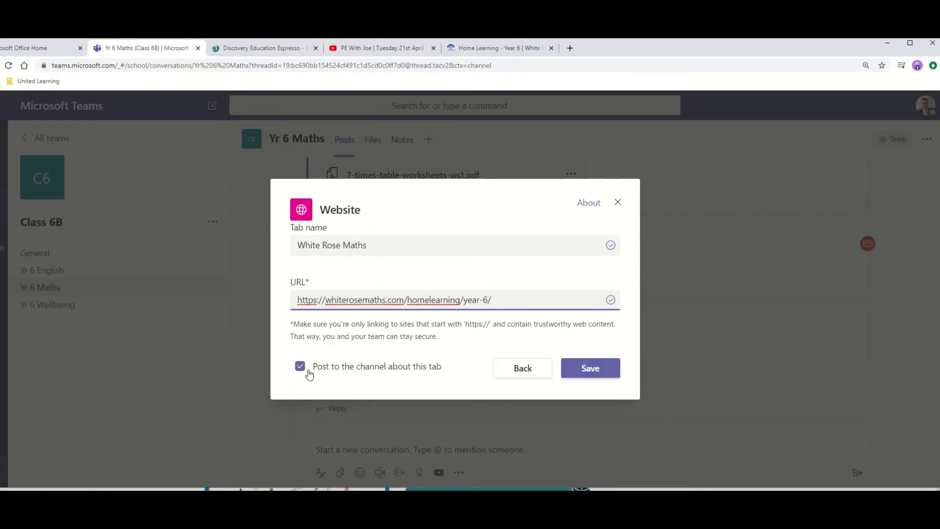
pyautogui.click(587, 375)
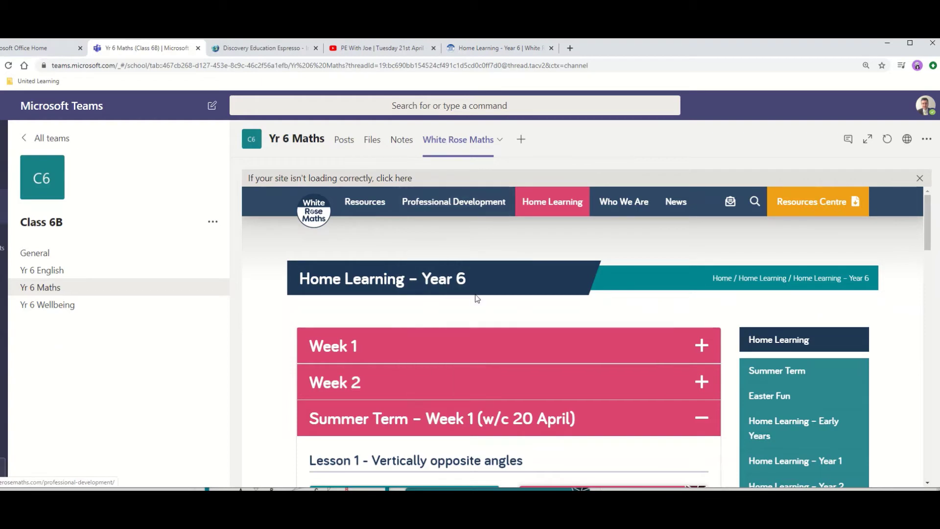
# Expand Week 2 on the embedded White Rose Maths page and look through its lessons
pyautogui.click(703, 386)
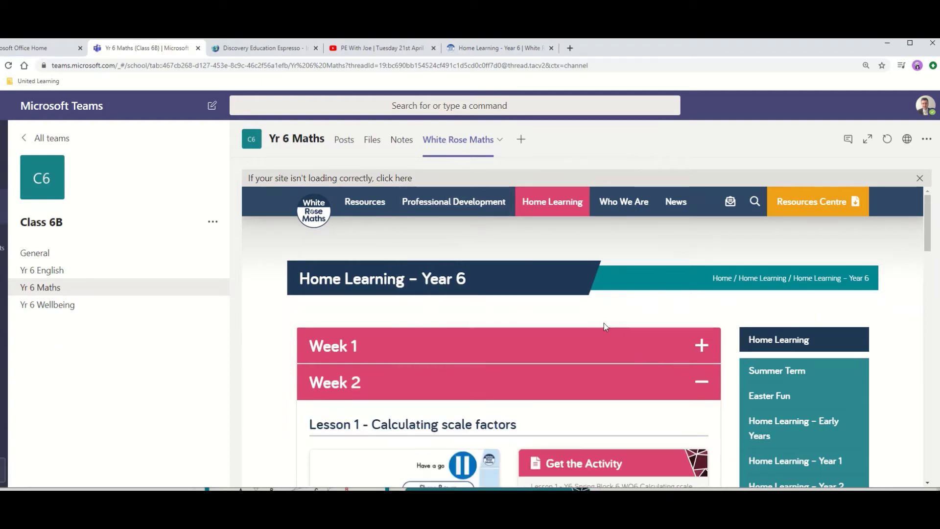
pyautogui.scroll(-4, 604, 323)
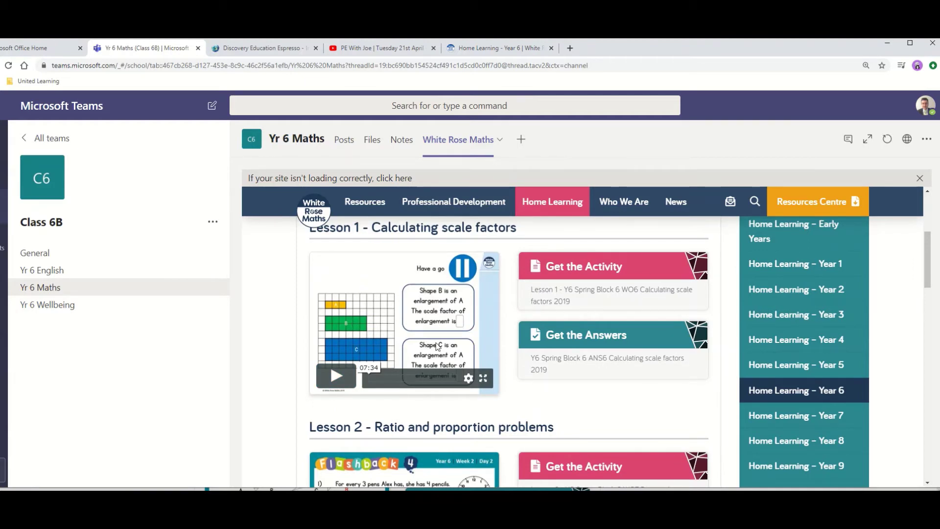
# Open the Yr 6 English channel and copy the web address of the Discovery Education Espresso page Introduction to speech marks
pyautogui.click(41, 276)
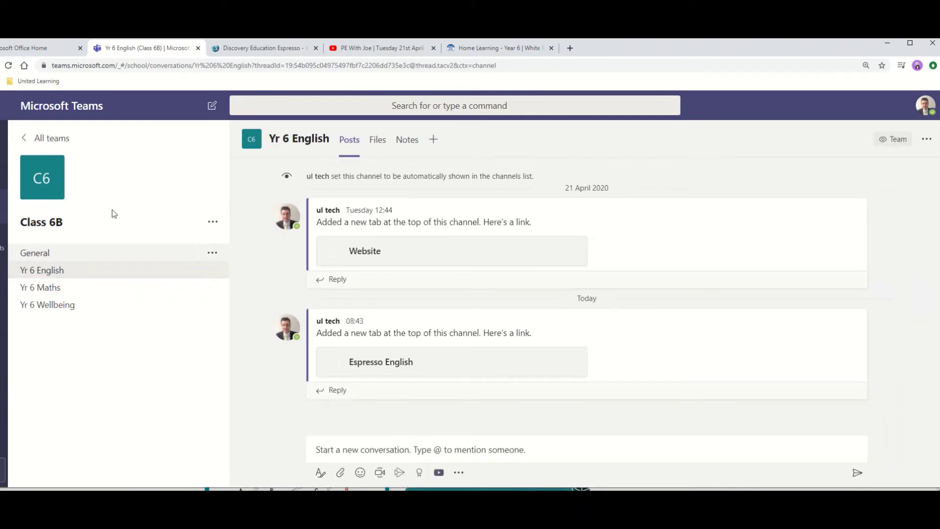
pyautogui.click(242, 49)
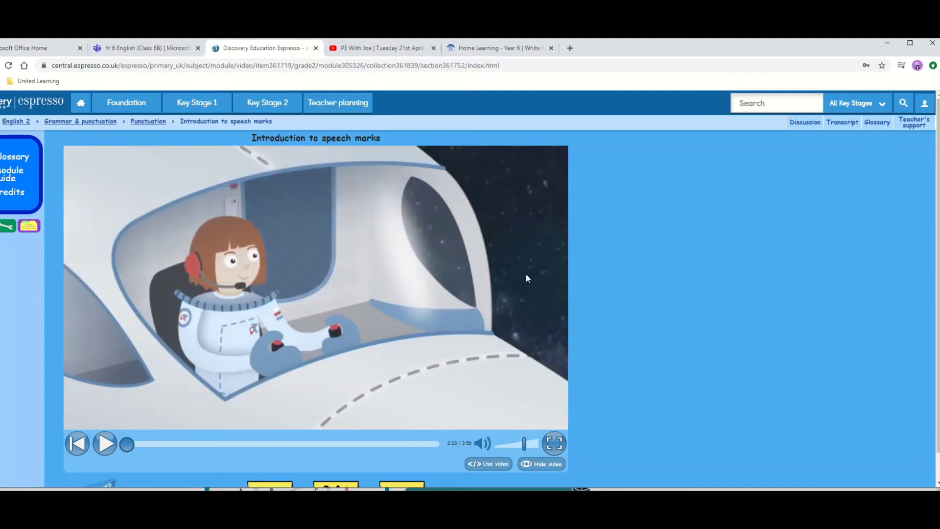
pyautogui.scroll(-1, 525, 275)
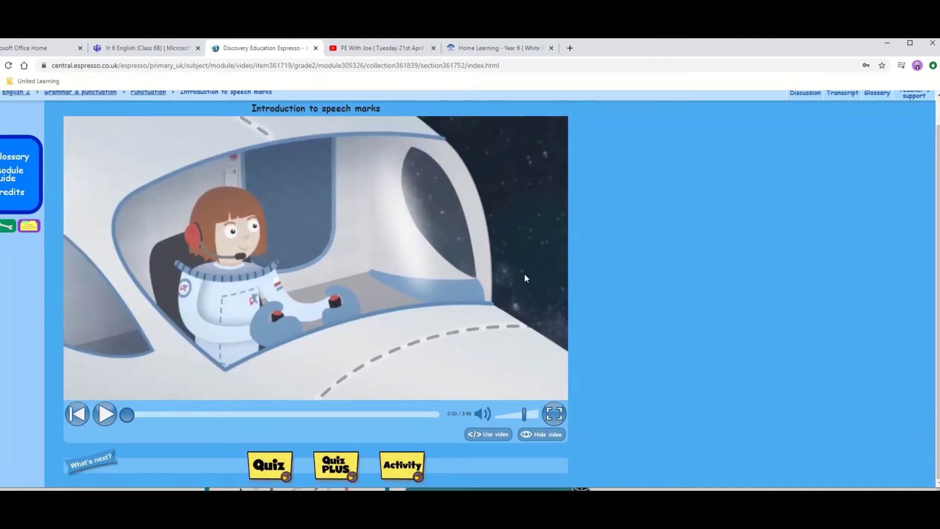
pyautogui.scroll(1, 524, 279)
pyautogui.scroll(-1, 525, 278)
pyautogui.scroll(1, 484, 266)
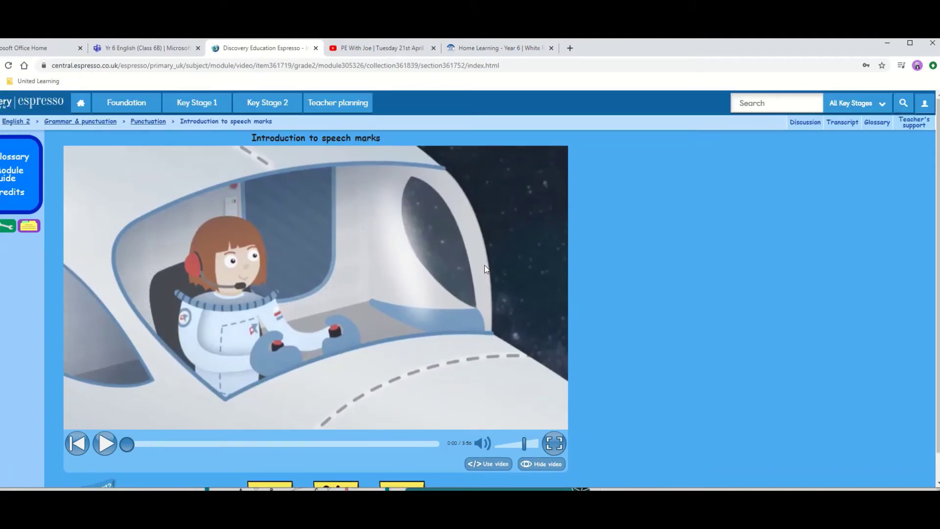
pyautogui.click(348, 65)
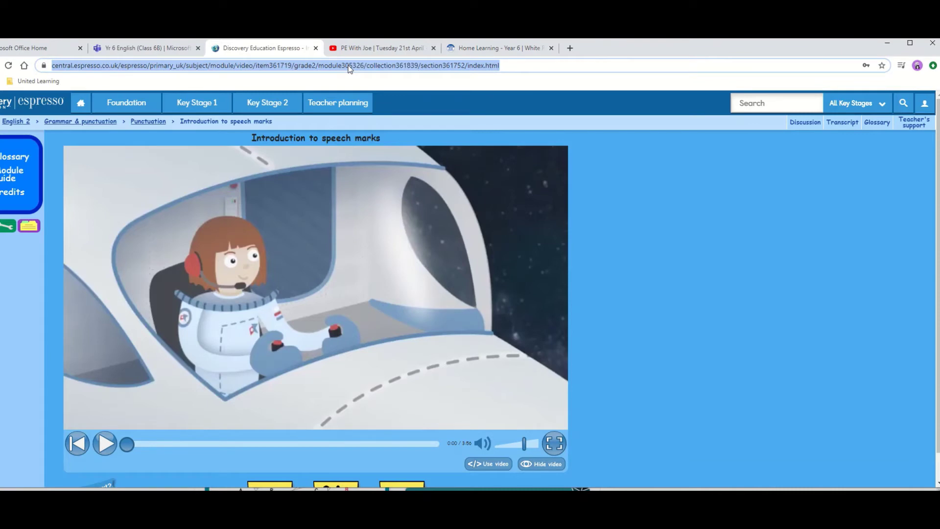
pyautogui.rightClick(349, 69)
pyautogui.click(372, 122)
# Add a website tab named Espresso Punctuation to the Yr 6 English channel, linking to the copied Introduction to speech marks page address
pyautogui.click(165, 49)
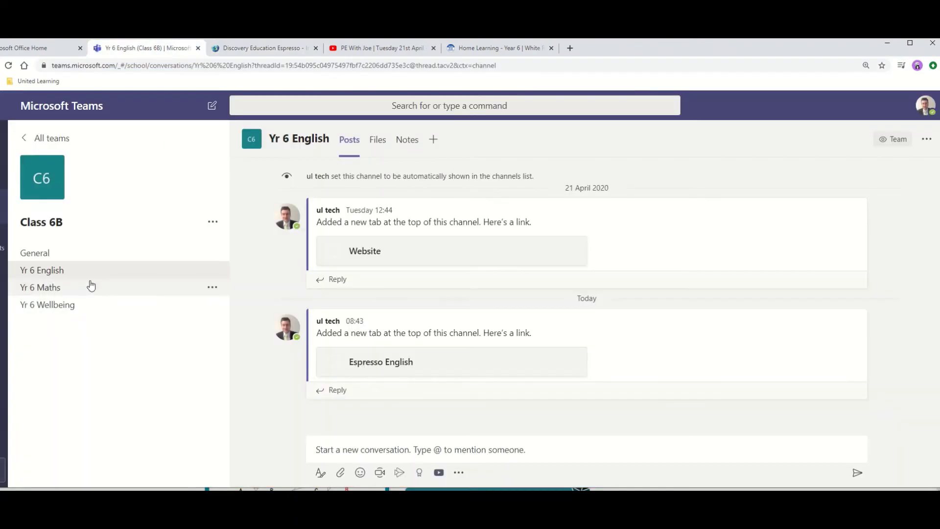
pyautogui.click(434, 139)
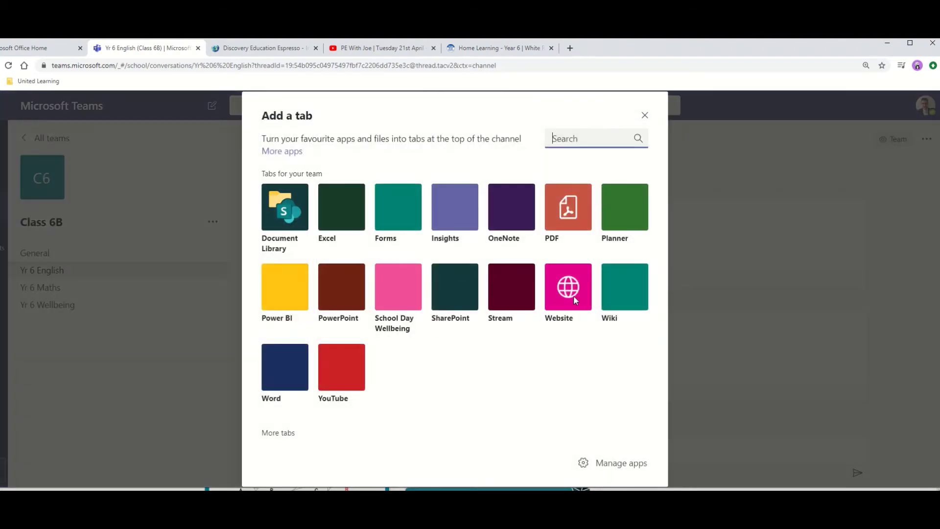
pyautogui.press('Escape')
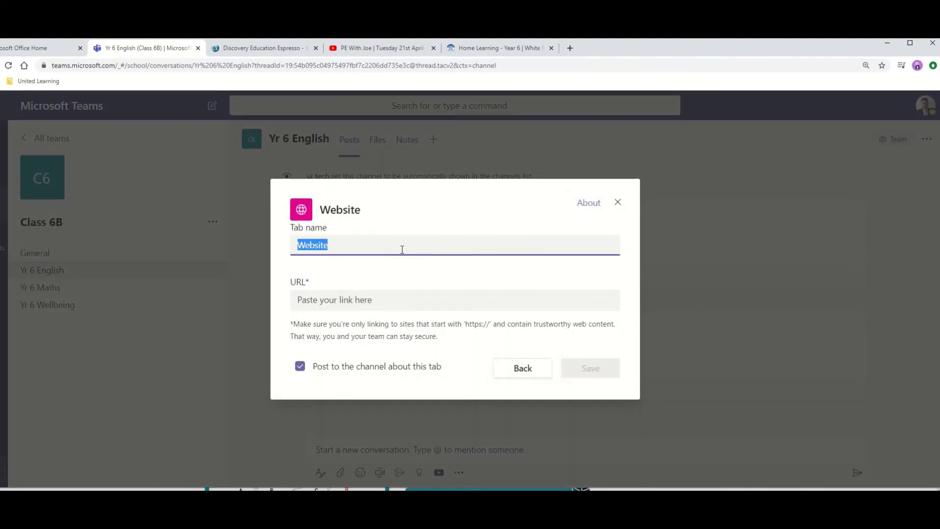
pyautogui.write('Esp')
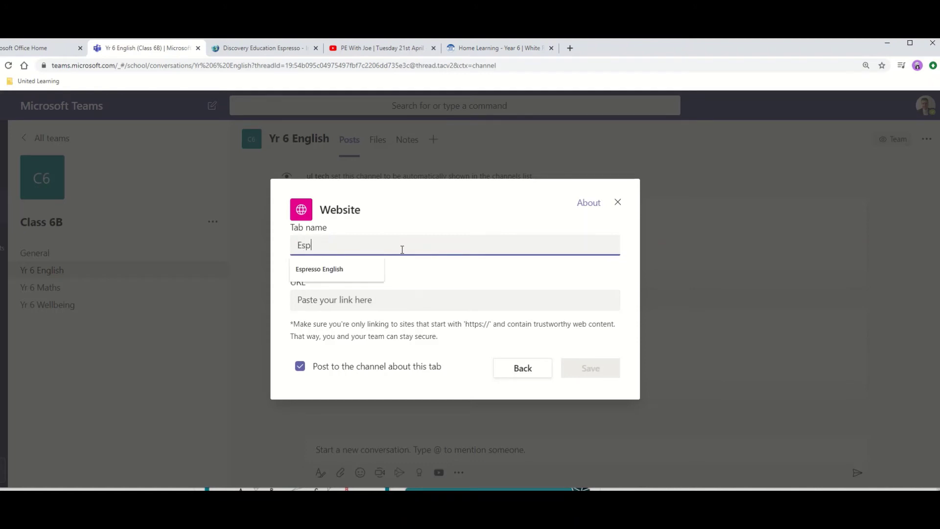
pyautogui.write('resso Punc')
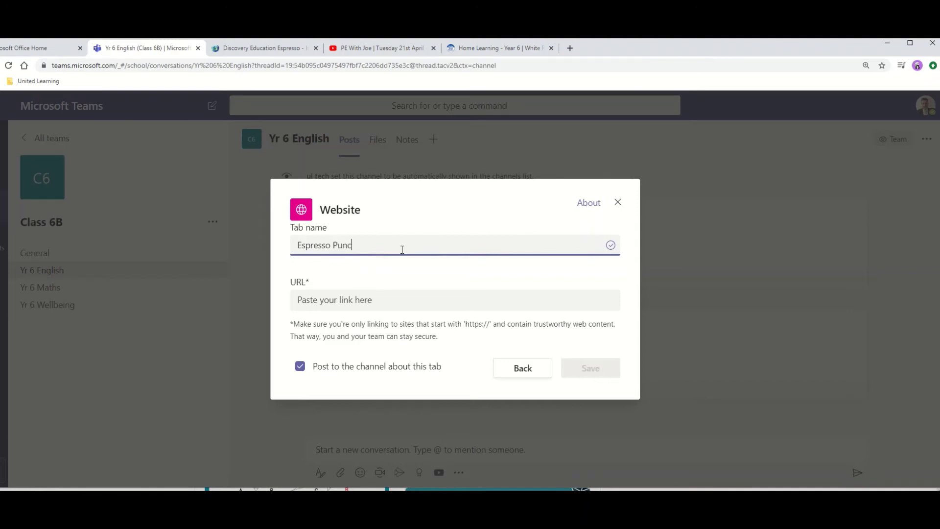
pyautogui.write('tuation')
pyautogui.click(377, 303)
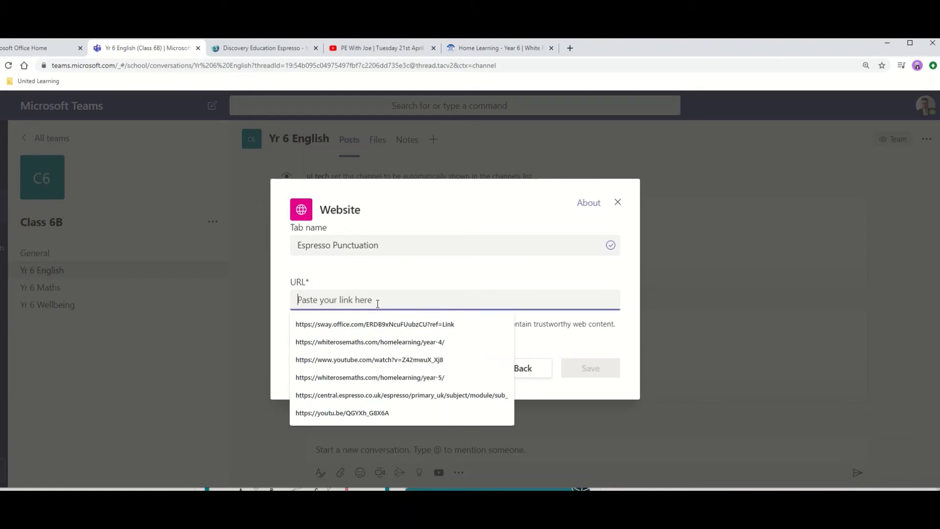
pyautogui.hotkey('ctrl', 'v')
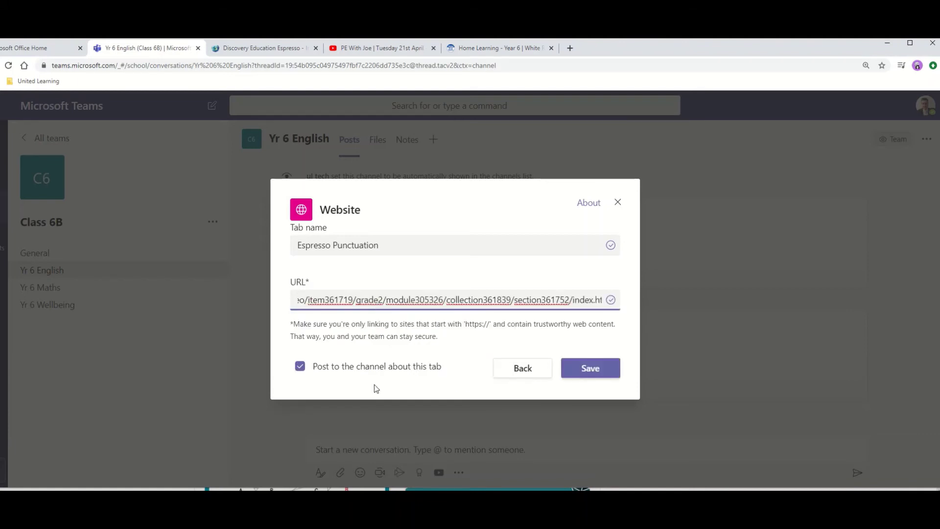
pyautogui.click(599, 371)
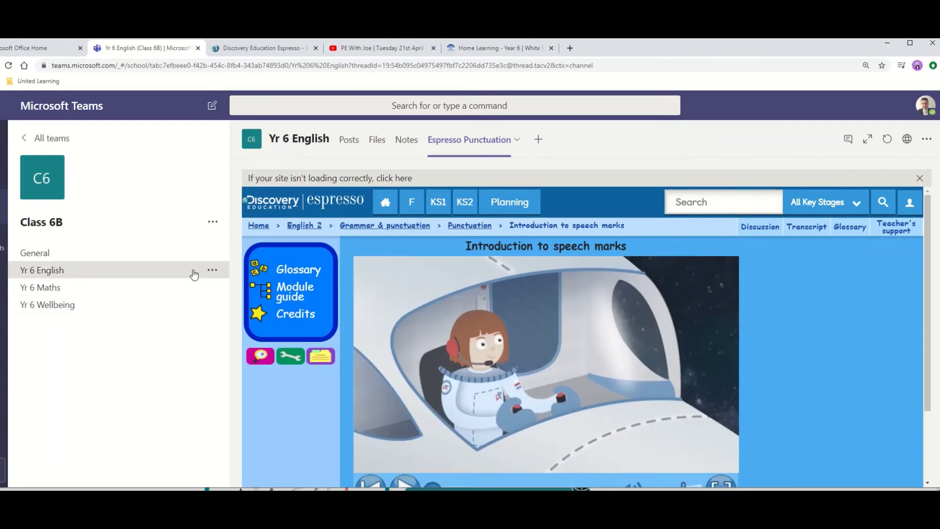
# Add an Insights tab to the General channel of Class 6B without posting to the channel about it
pyautogui.click(46, 254)
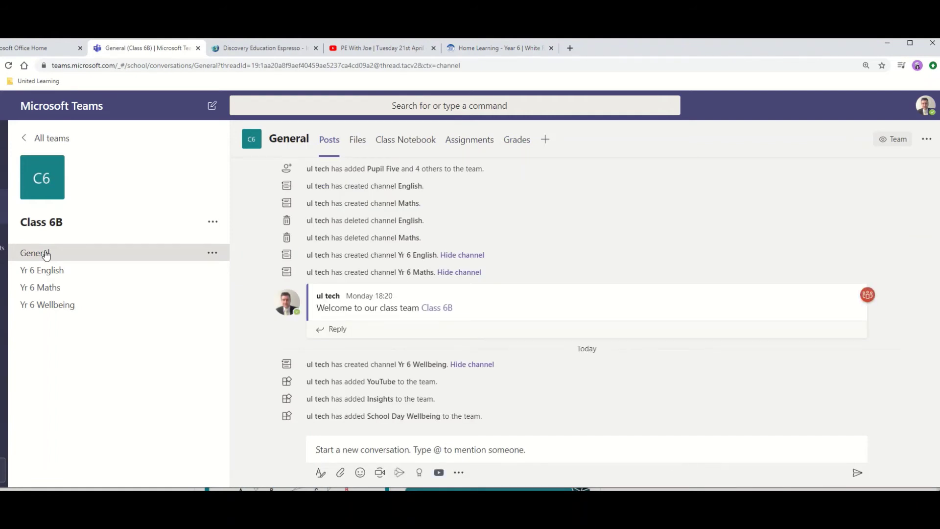
pyautogui.click(546, 141)
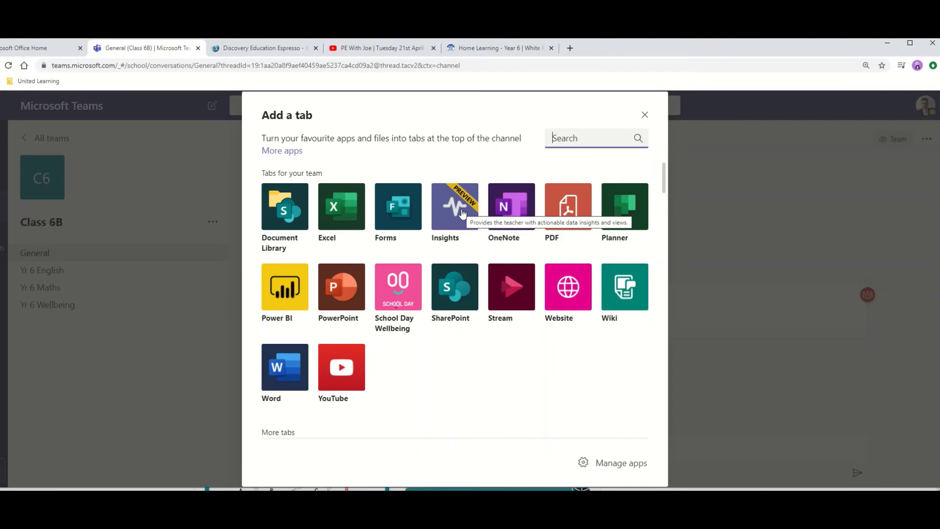
pyautogui.press('Escape')
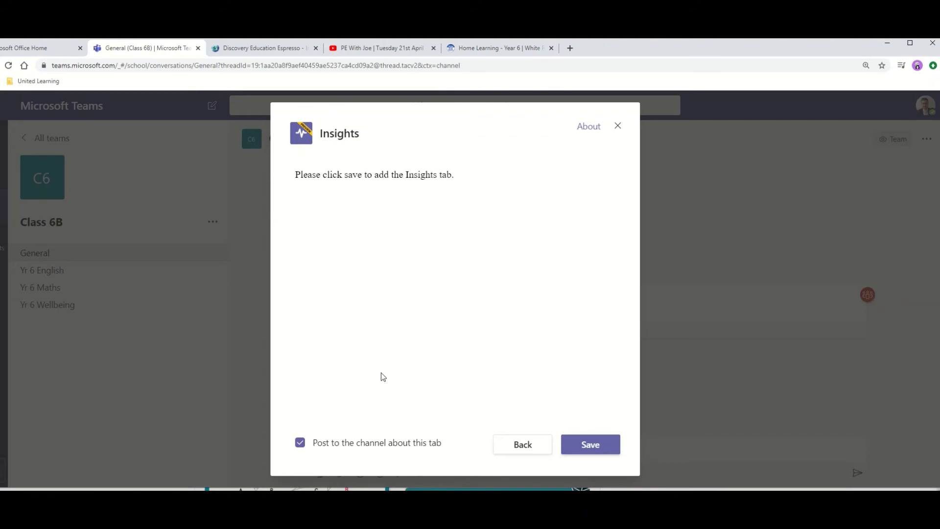
pyautogui.click(302, 447)
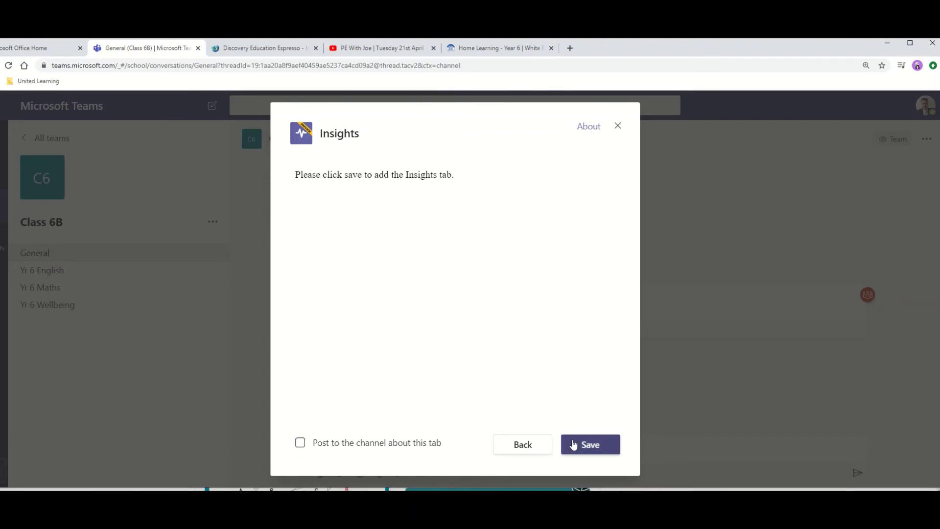
pyautogui.click(596, 444)
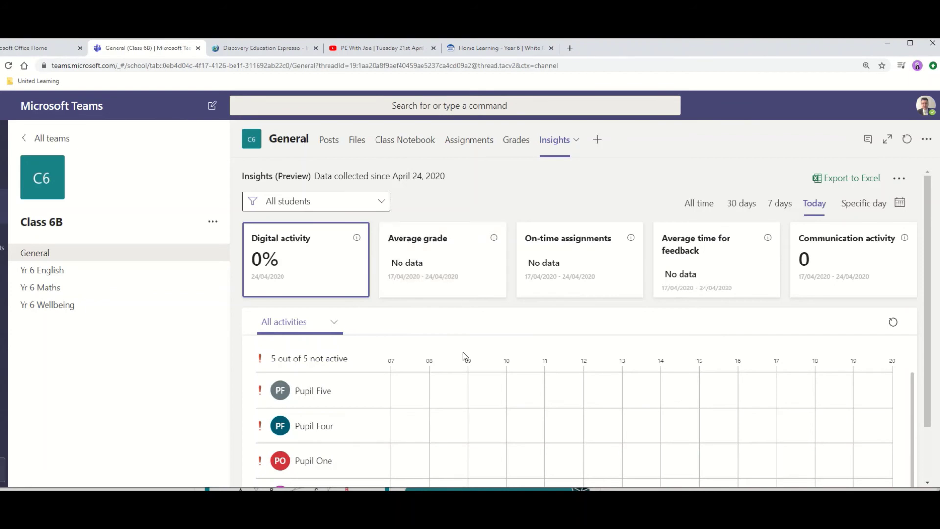
# Look through the pupils' digital activity list on the Insights tab
pyautogui.scroll(-1, 463, 352)
pyautogui.scroll(-1, 389, 369)
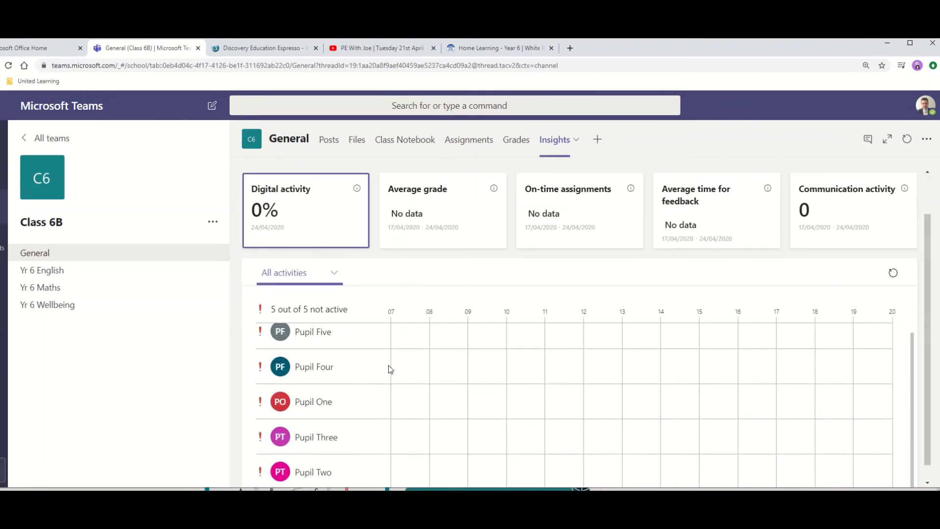
pyautogui.scroll(1, 392, 342)
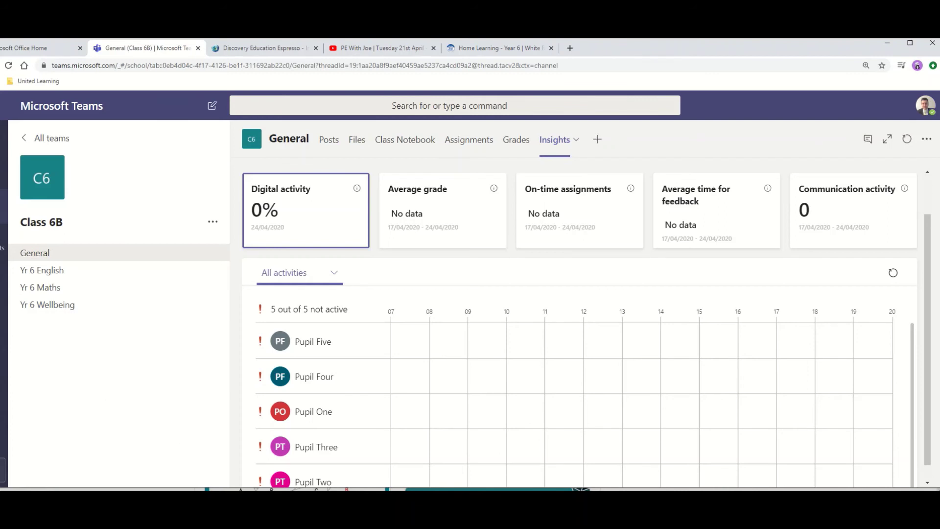
# Switch to the pupil's Teams window and view the PE With Joe video tab in the Yr 6 Wellbeing channel
pyautogui.moveTo(204, 489)
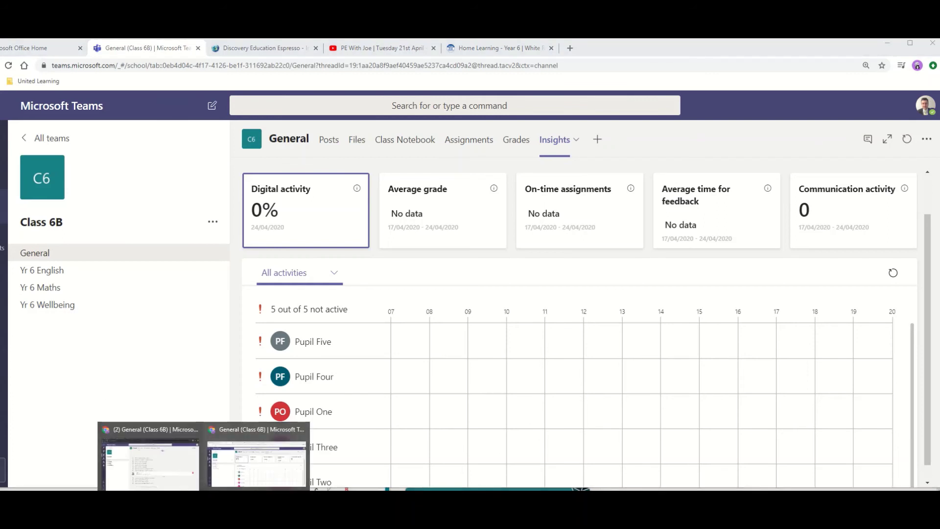
pyautogui.click(251, 471)
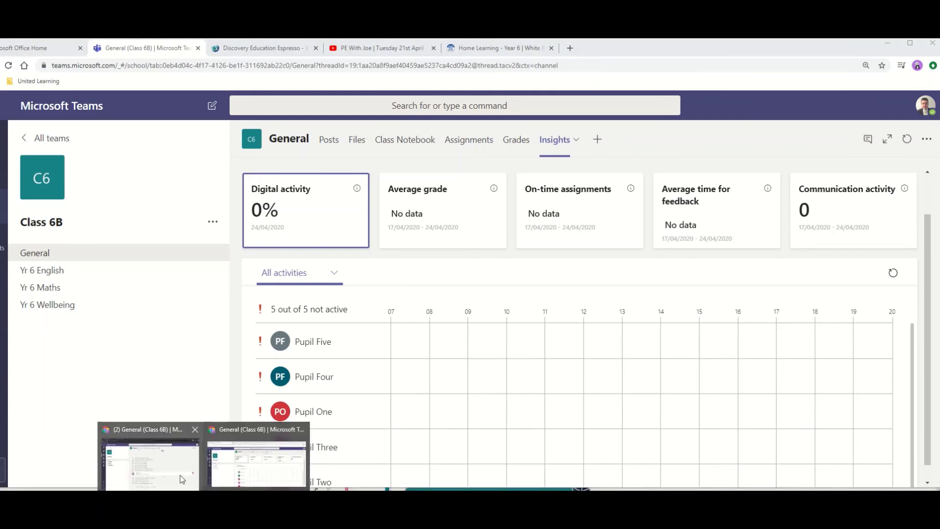
pyautogui.click(182, 480)
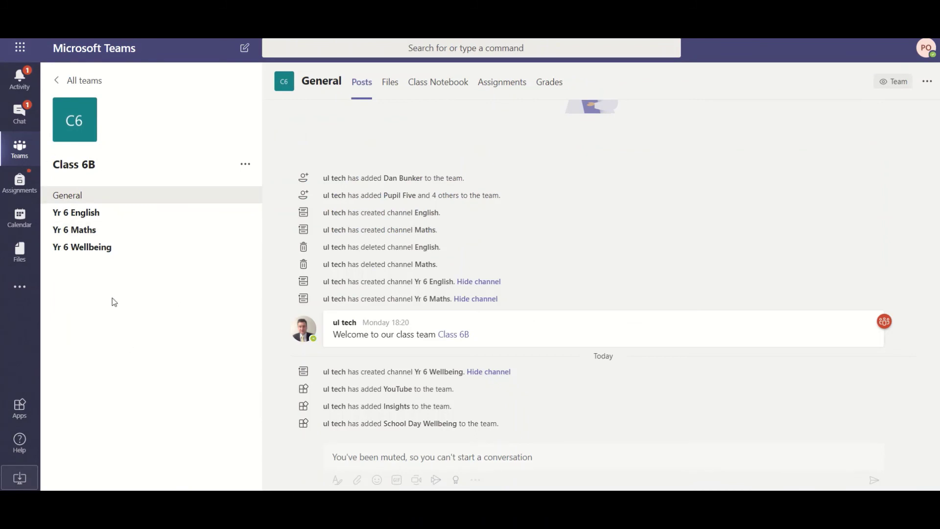
pyautogui.click(101, 255)
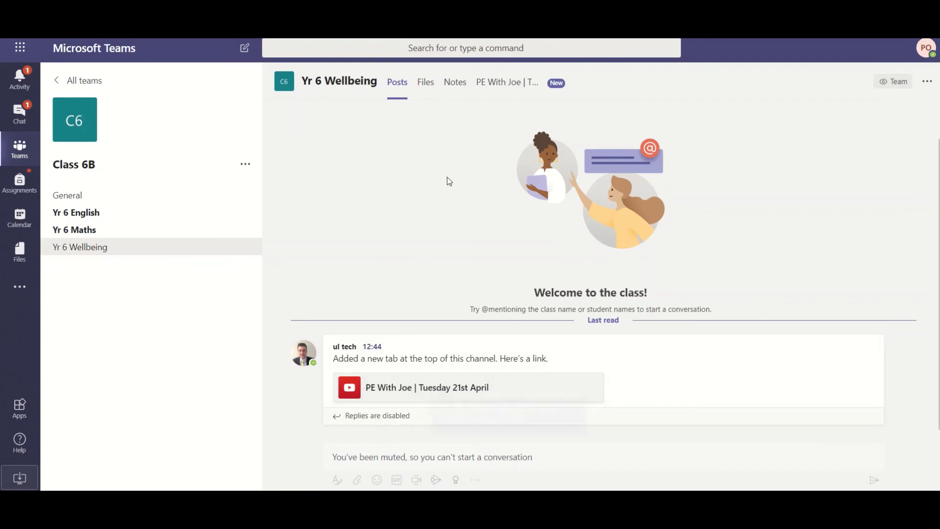
pyautogui.click(502, 88)
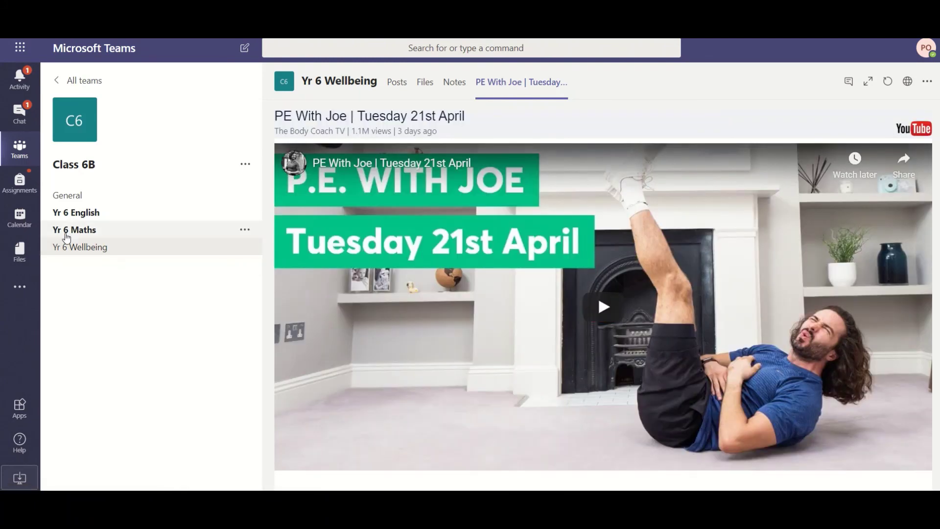
# View the White Rose Maths and Espresso Punctuation tabs as a pupil through their posts in the Yr 6 Maths and Yr 6 English channels
pyautogui.click(67, 236)
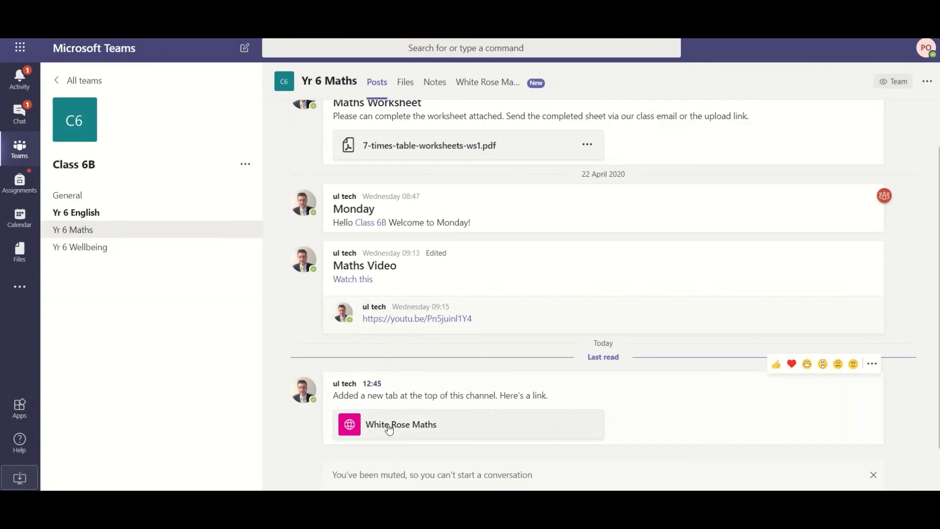
pyautogui.click(389, 430)
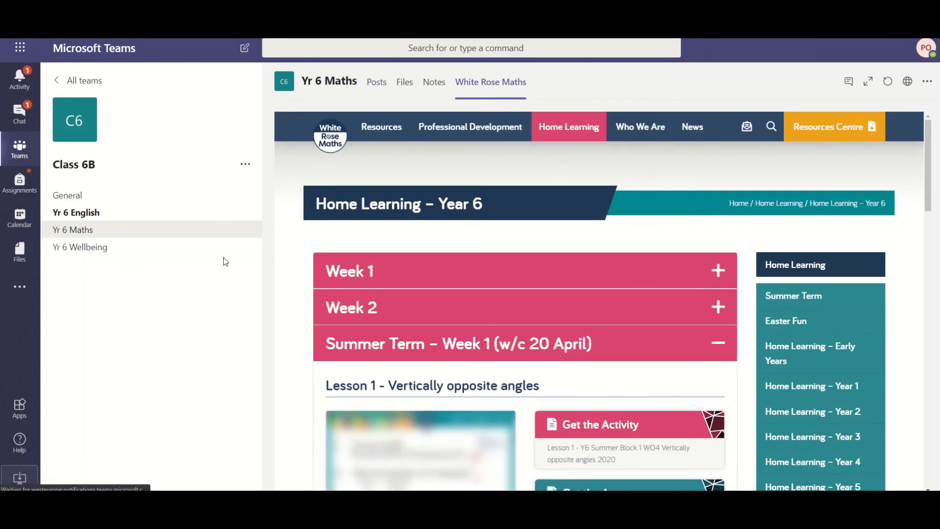
pyautogui.click(100, 218)
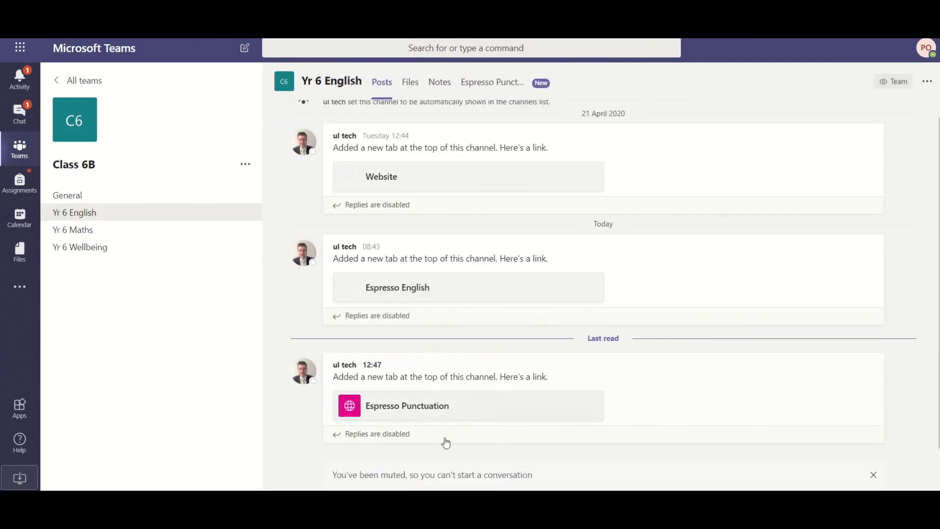
pyautogui.click(410, 410)
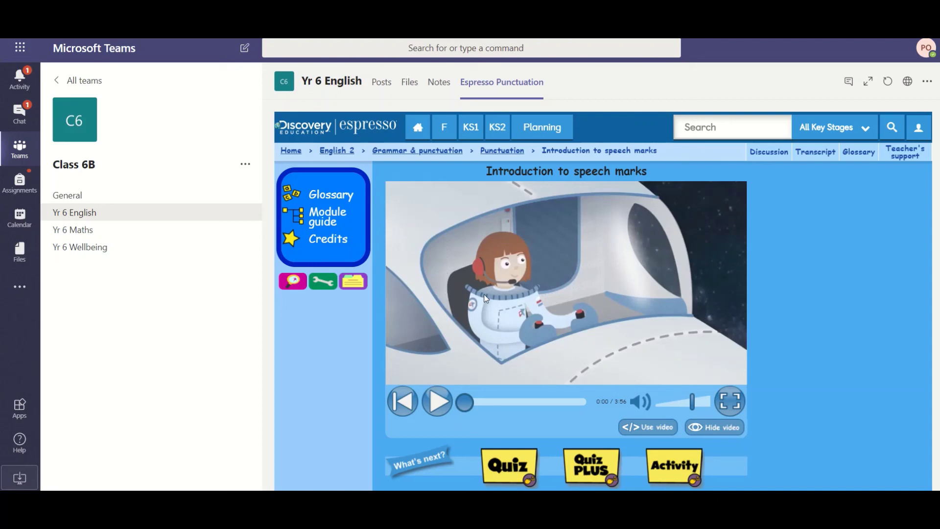
# Check the General channel's tabs in the pupil's view and reopen the White Rose Maths tab in the Yr 6 Maths channel
pyautogui.click(62, 200)
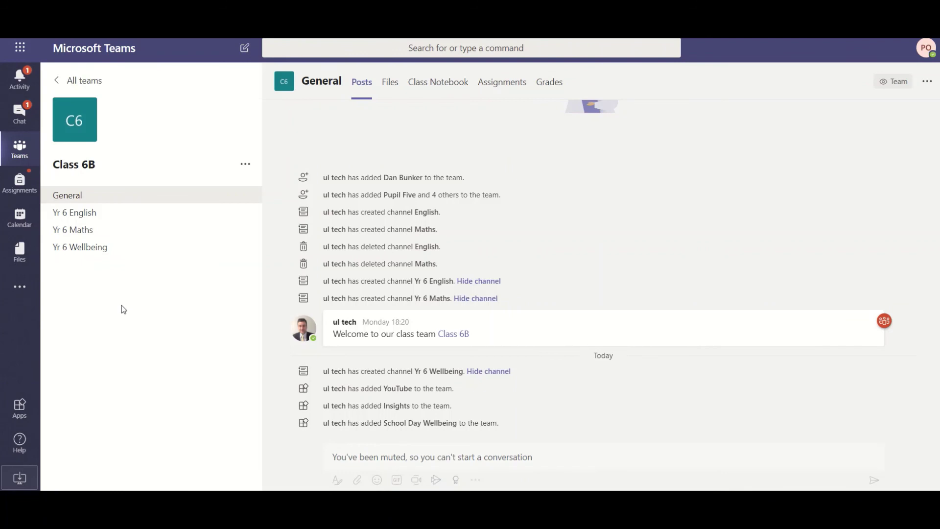
pyautogui.click(90, 238)
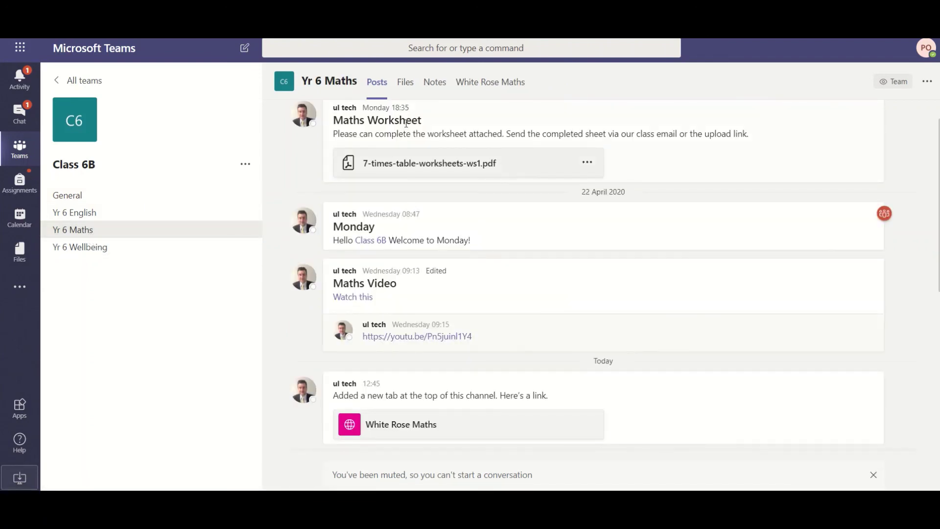
pyautogui.click(497, 81)
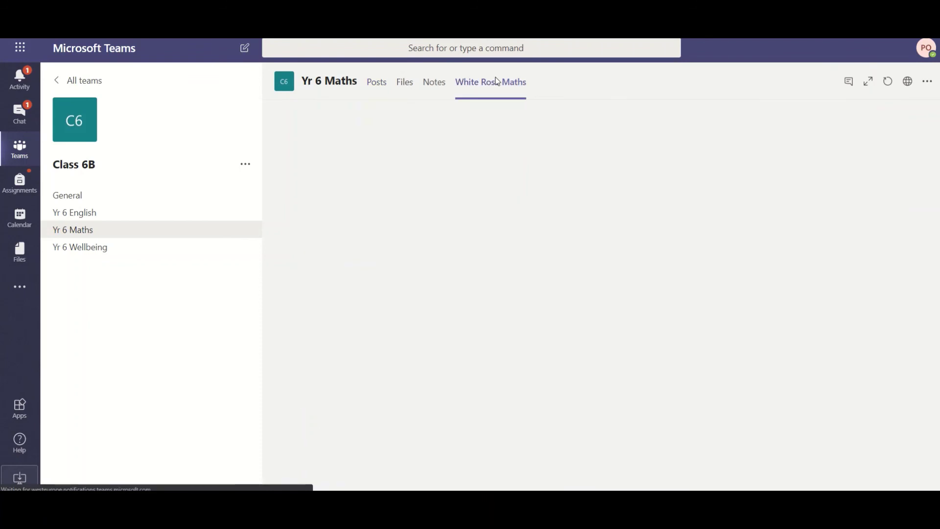